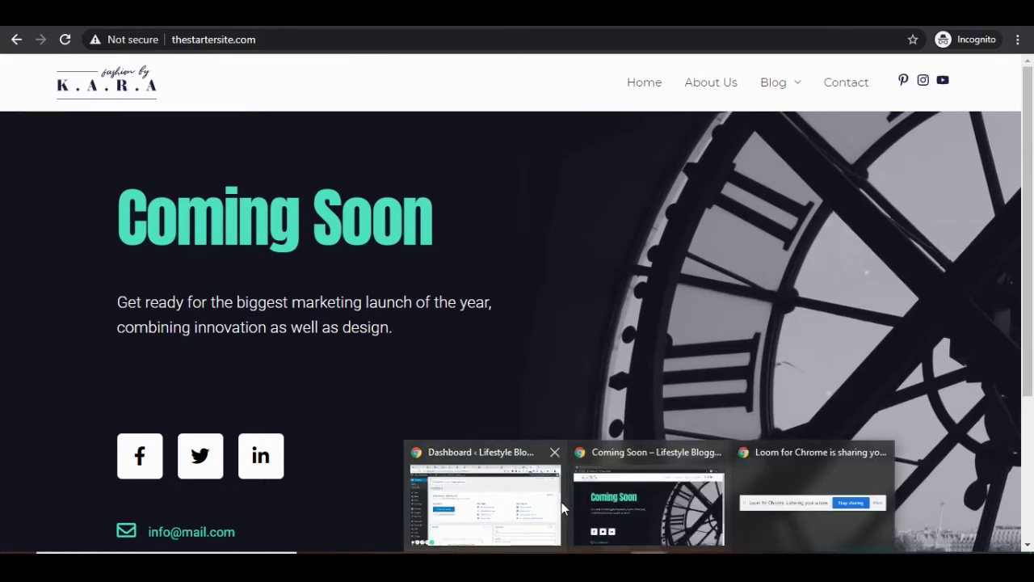
- Switch Chrome to the 'Dashboard ‹ Lifestyle Blogger' WordPress admin window
left_click(509, 524)
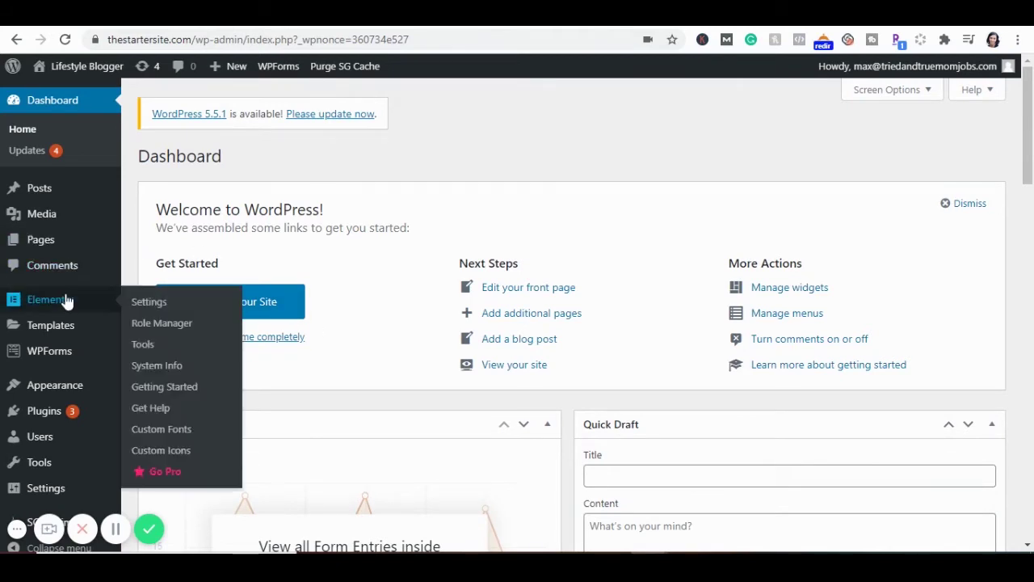
mouse_move(51, 299)
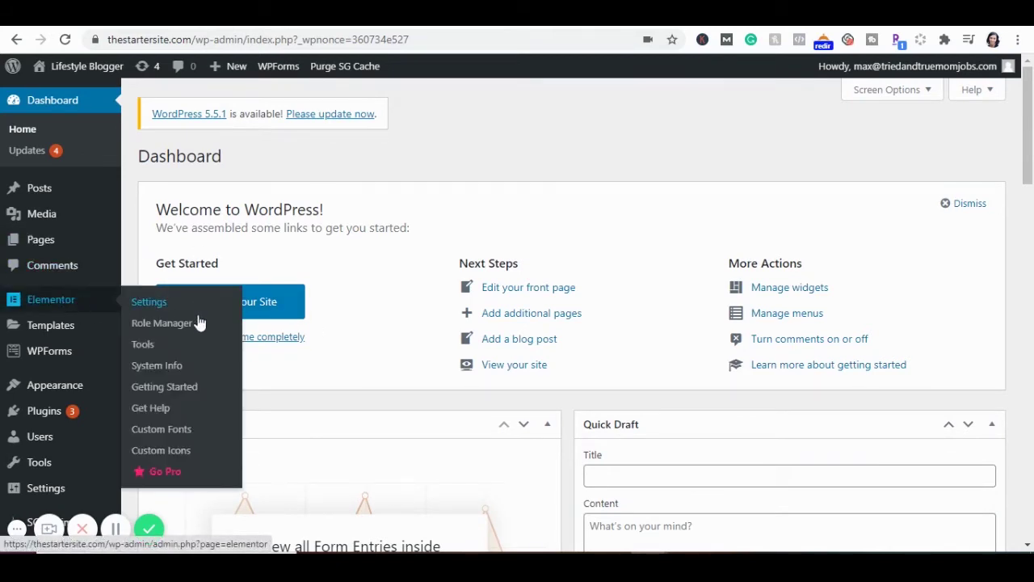
- In Elementor Tools' Maintenance Mode tab, set Choose Mode to Coming Soon
left_click(184, 347)
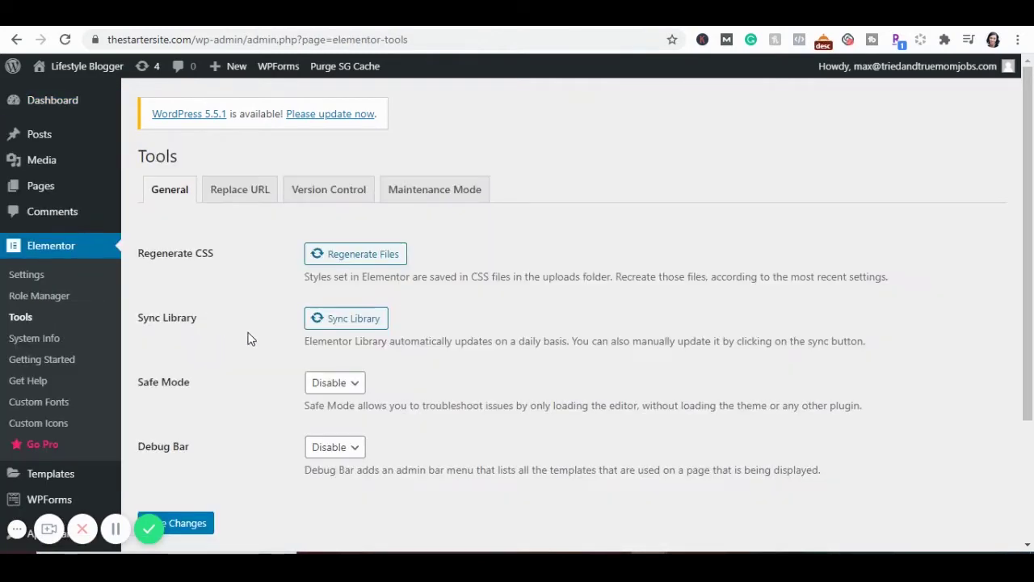
left_click(426, 205)
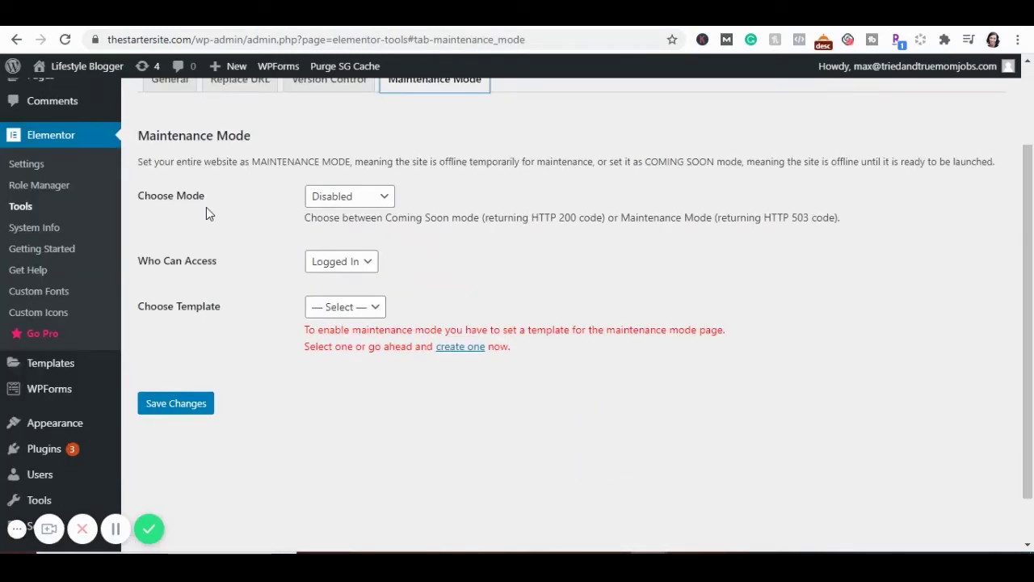
left_click(319, 204)
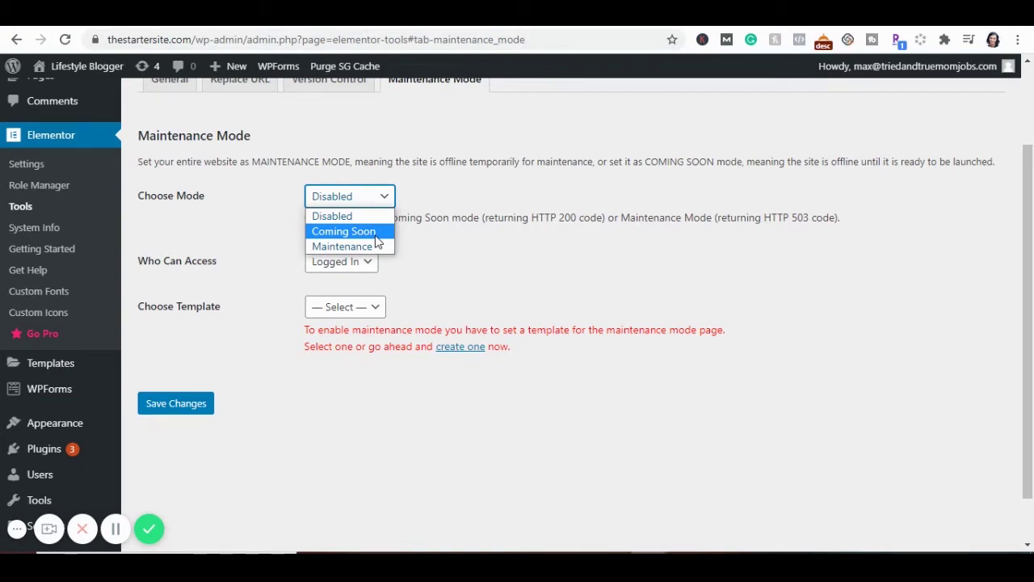
left_click(375, 234)
left_click(359, 270)
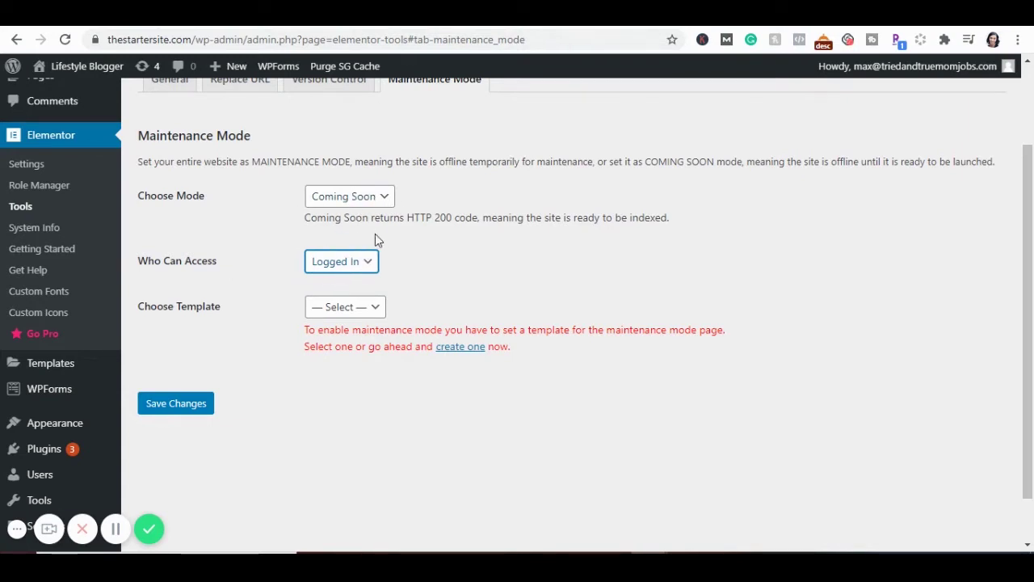
left_click(371, 269)
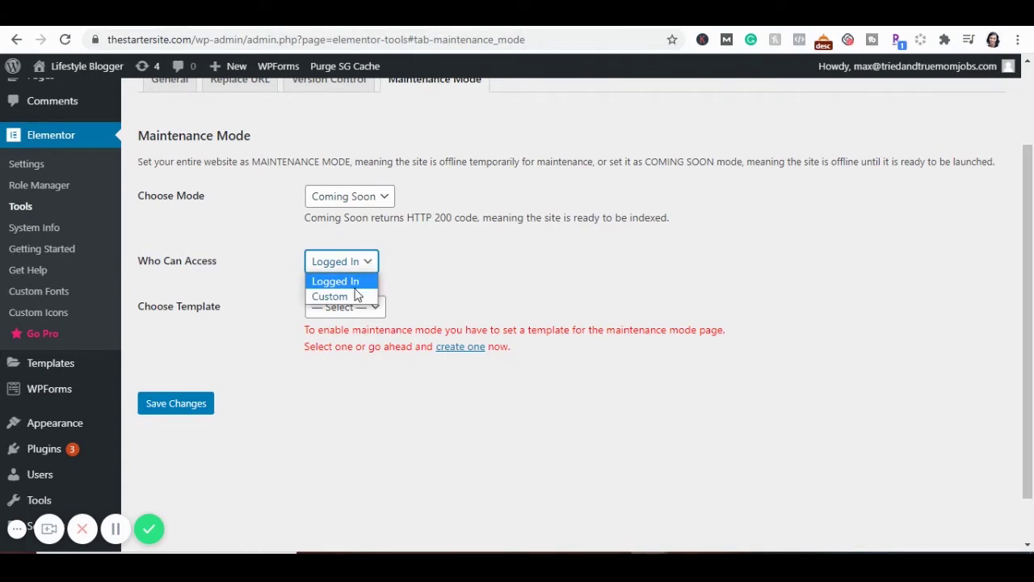
left_click(356, 296)
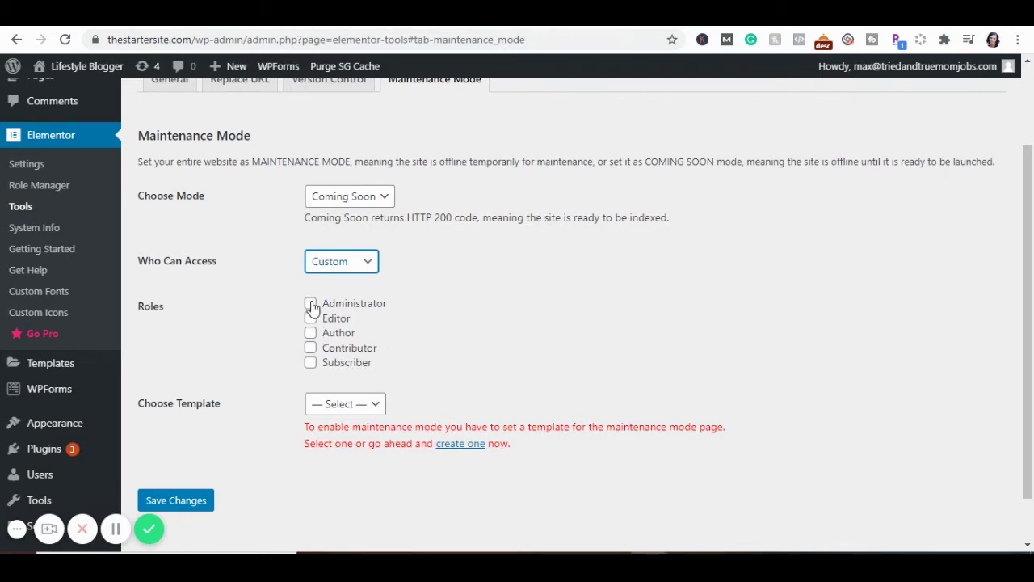
left_click(365, 261)
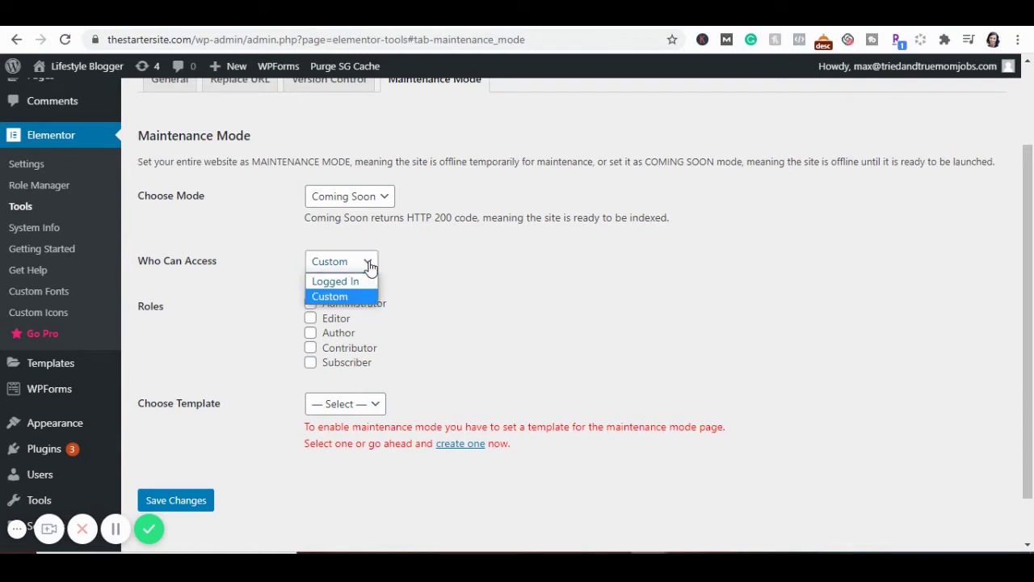
left_click(355, 289)
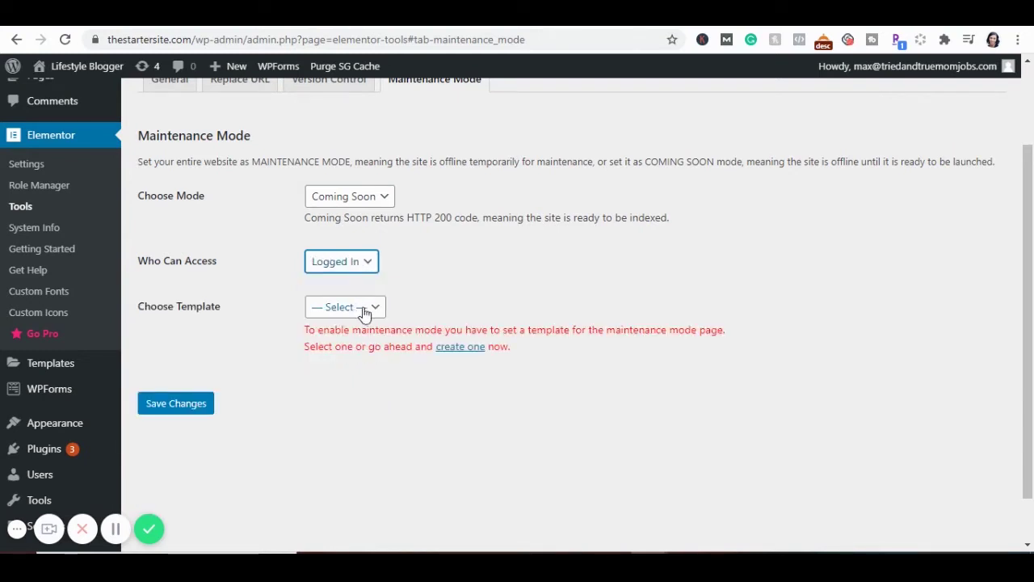
left_click(376, 314)
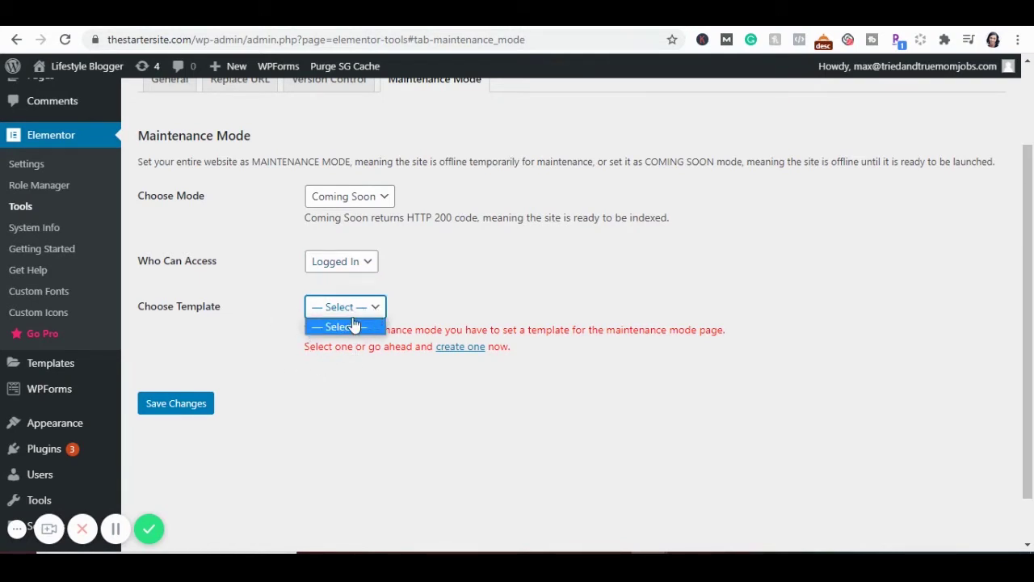
left_click(423, 303)
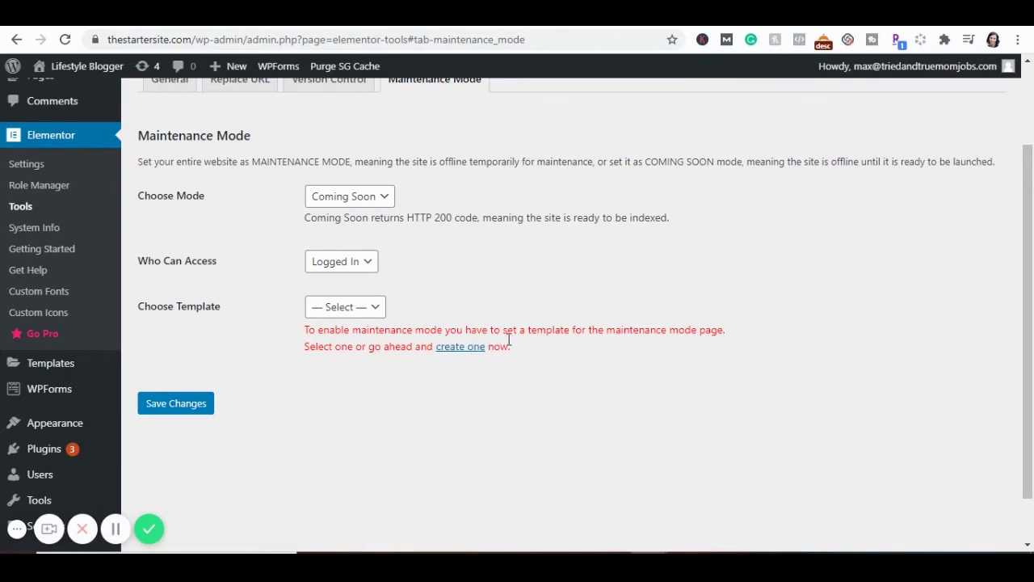
- Publish a new template titled 'Coming Soon' and open it in Elementor
left_click(473, 356)
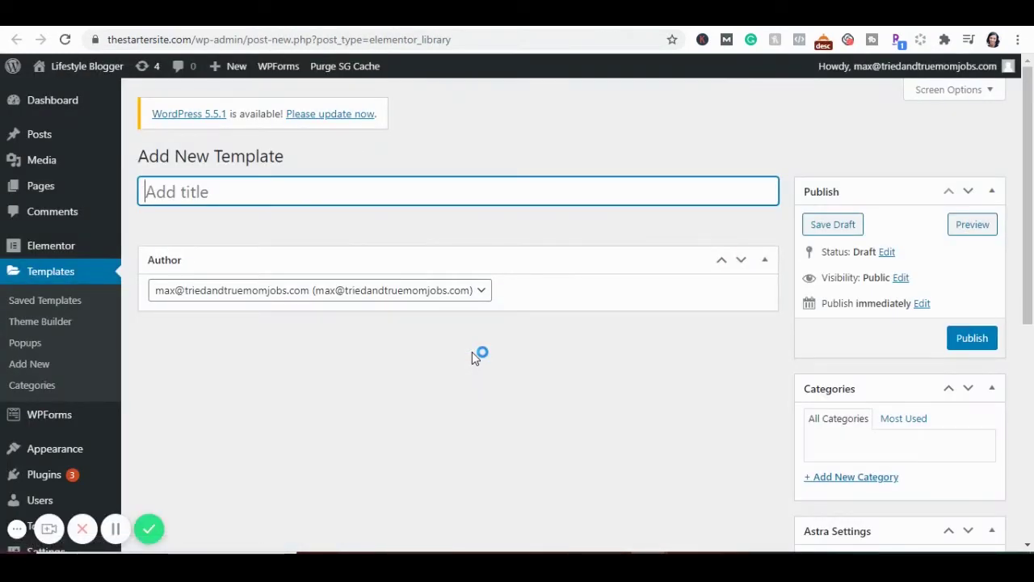
type("Coming So")
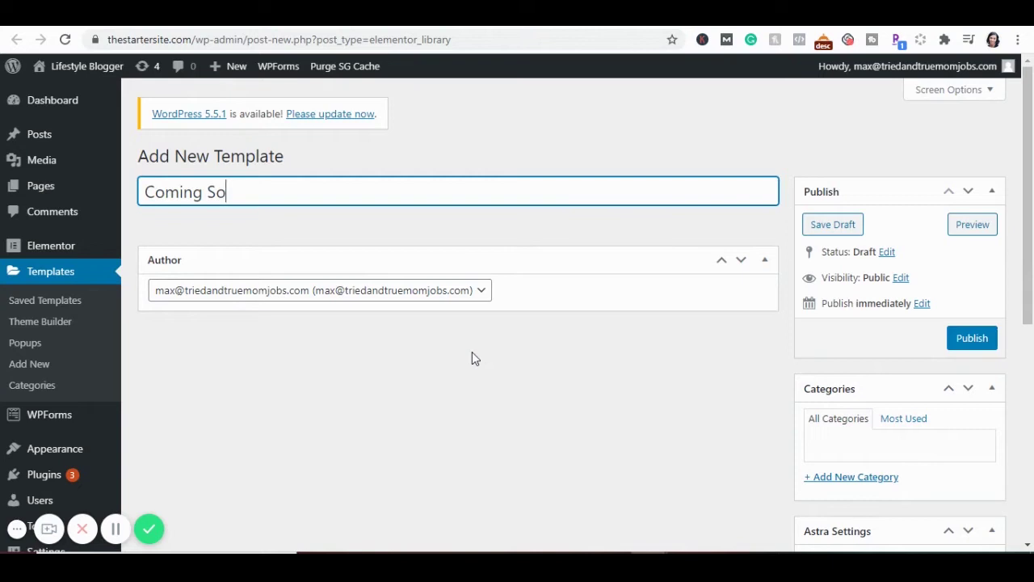
type("on")
left_click(973, 338)
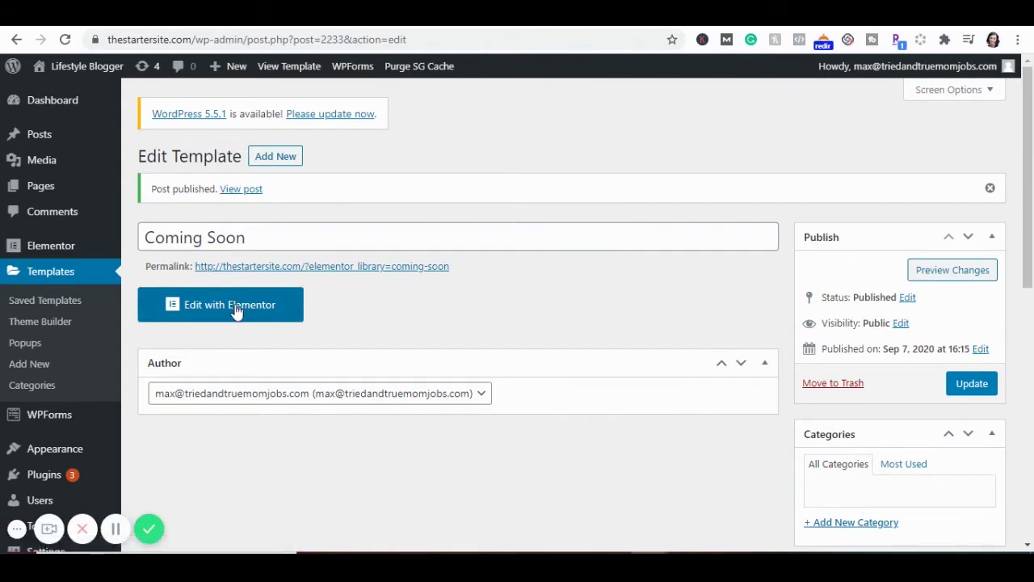
left_click(232, 310)
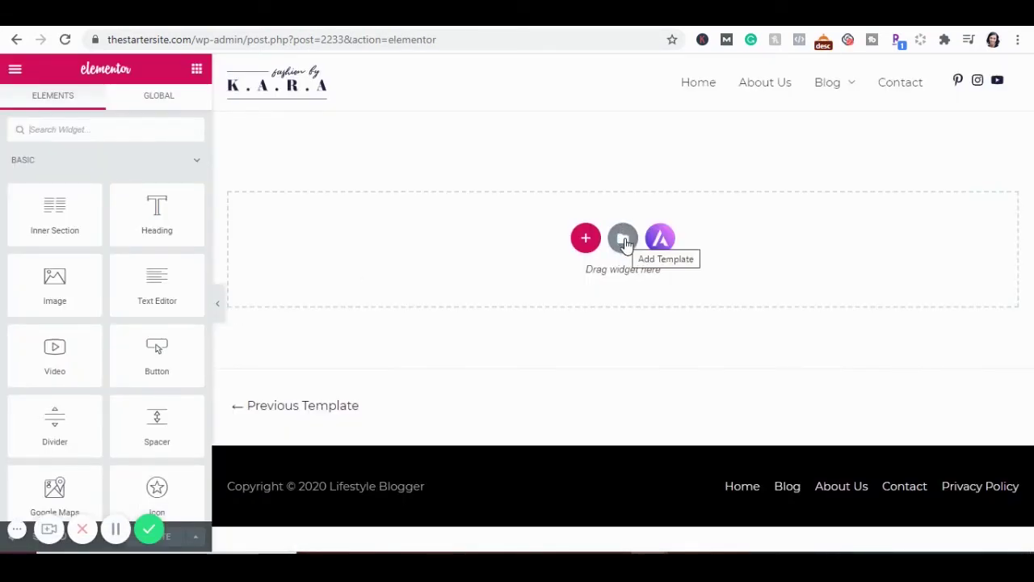
- Insert the library's dark clock-themed 'Coming Soon 2' page design into the template
left_click(623, 239)
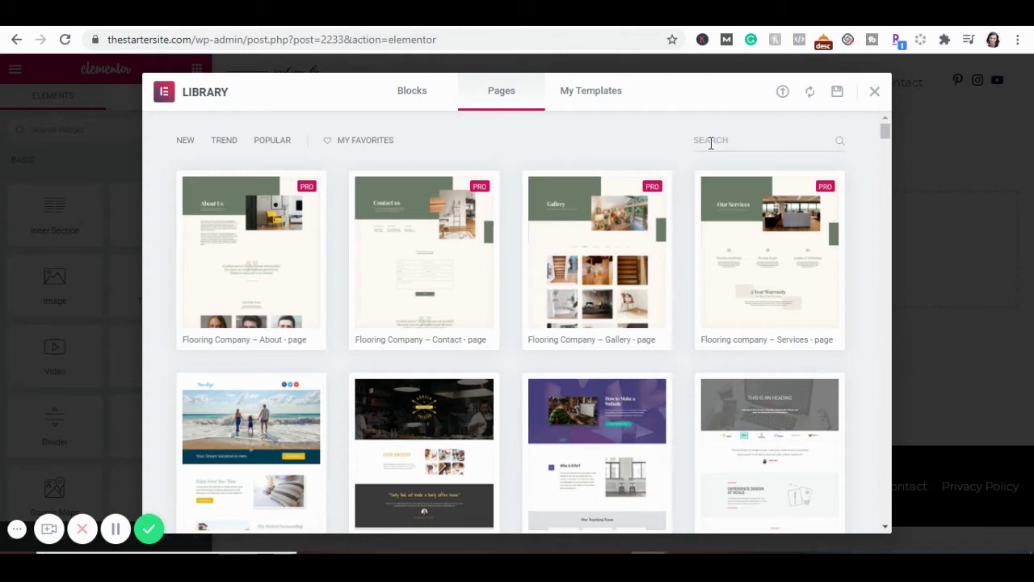
type("coming soon")
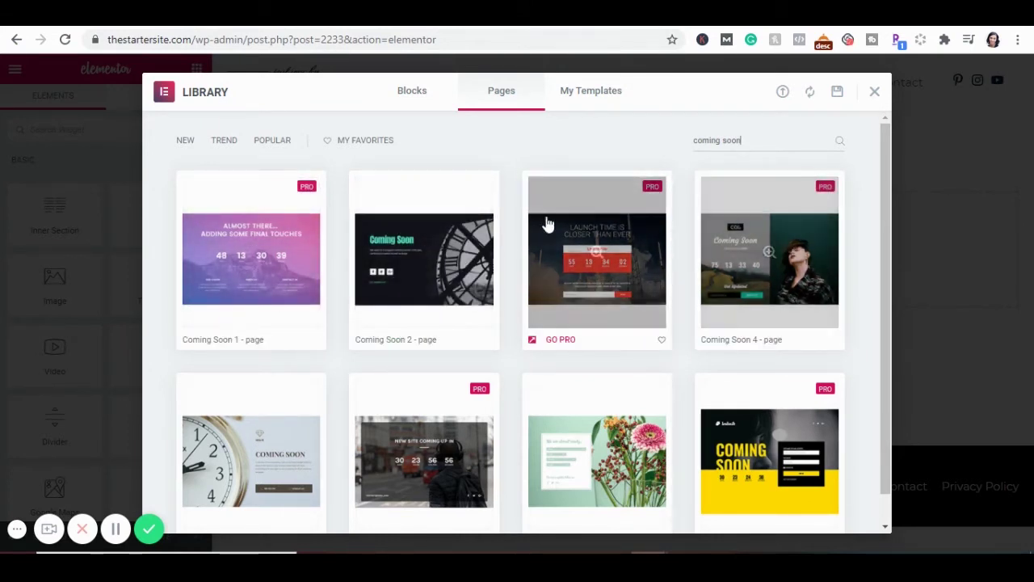
scroll(446, 237, "down", 1)
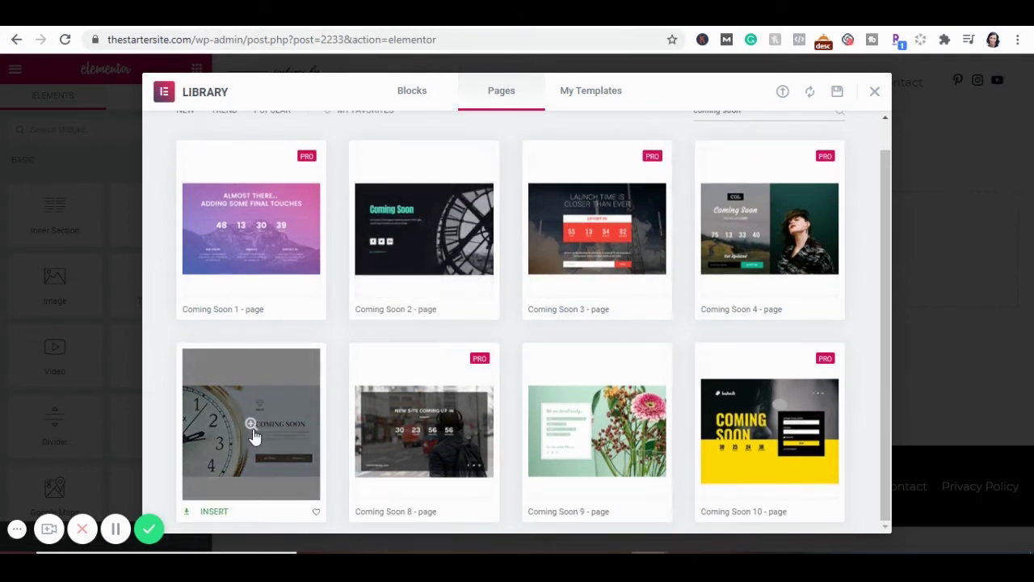
mouse_move(597, 425)
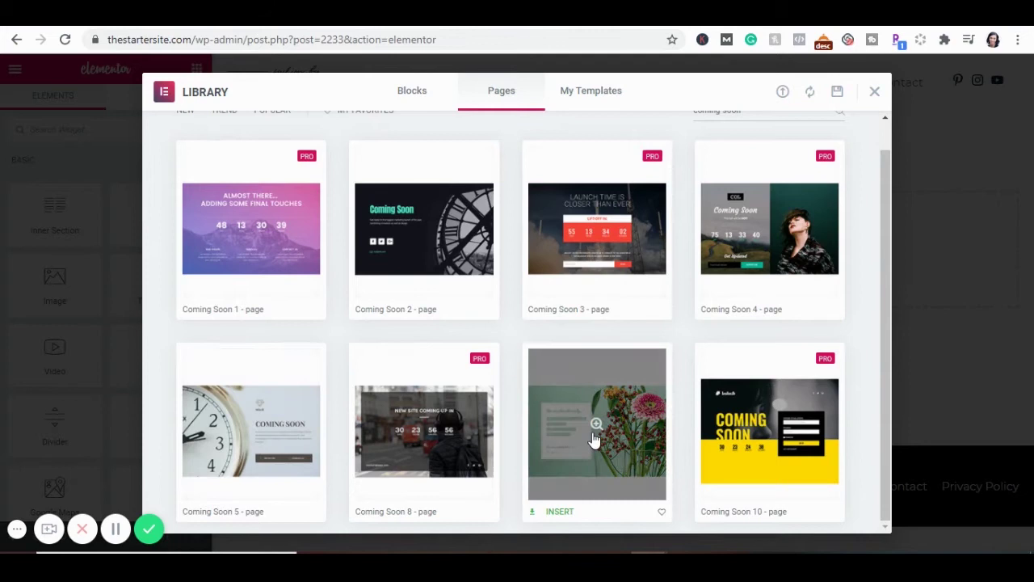
left_click(410, 238)
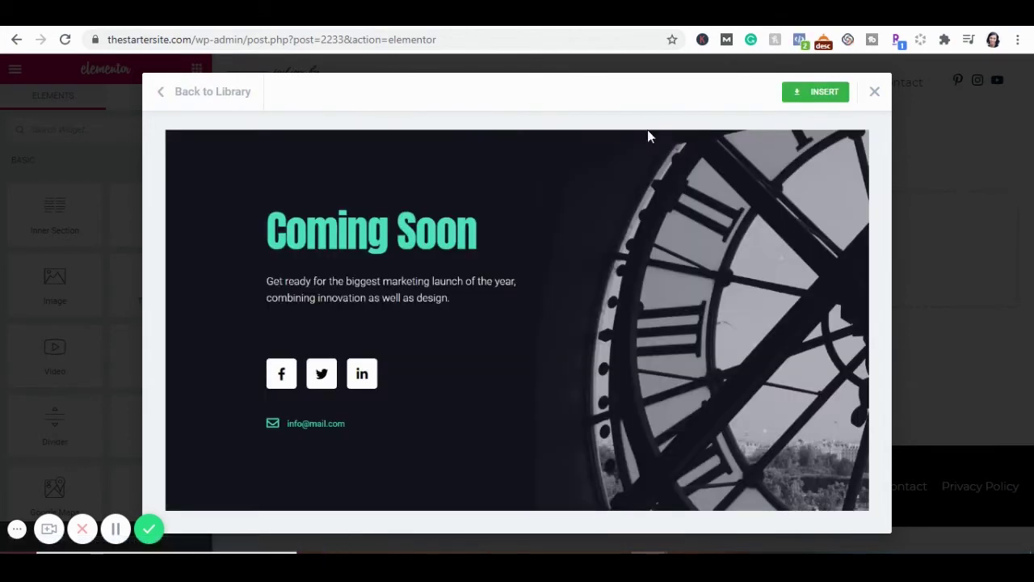
left_click(825, 92)
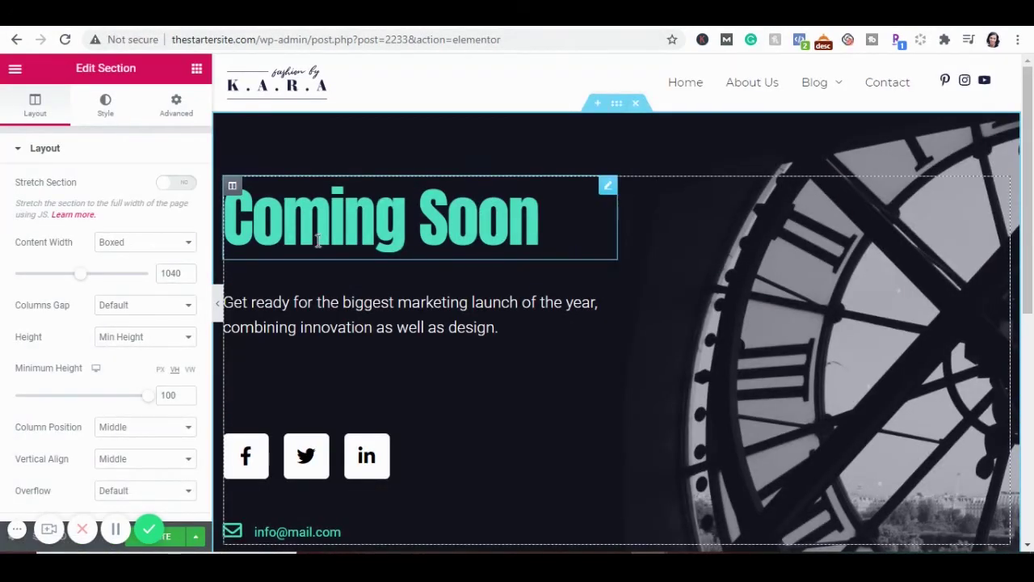
- Look over the intro paragraph and social icons row of the inserted design
left_click(312, 310)
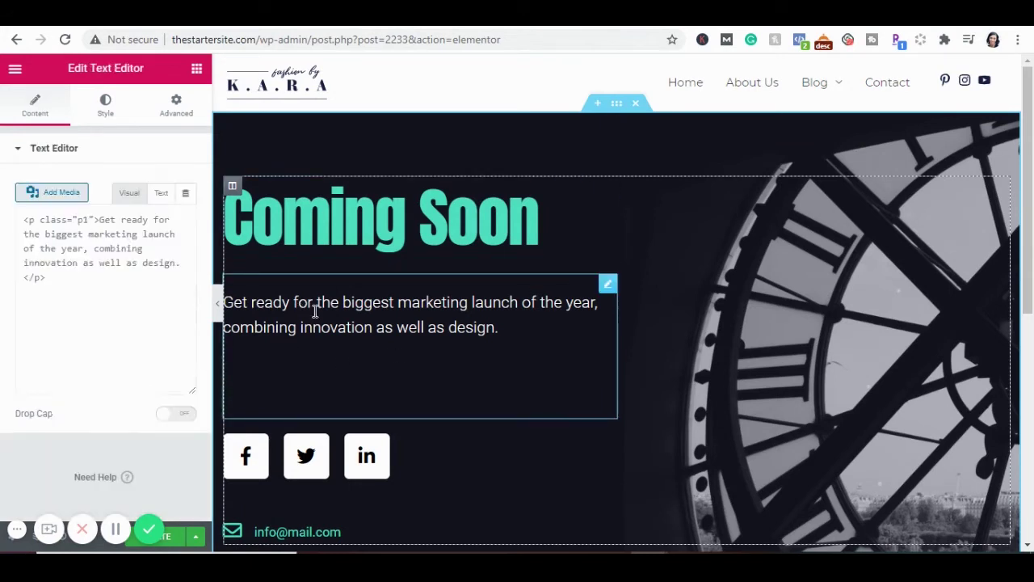
left_click(245, 471)
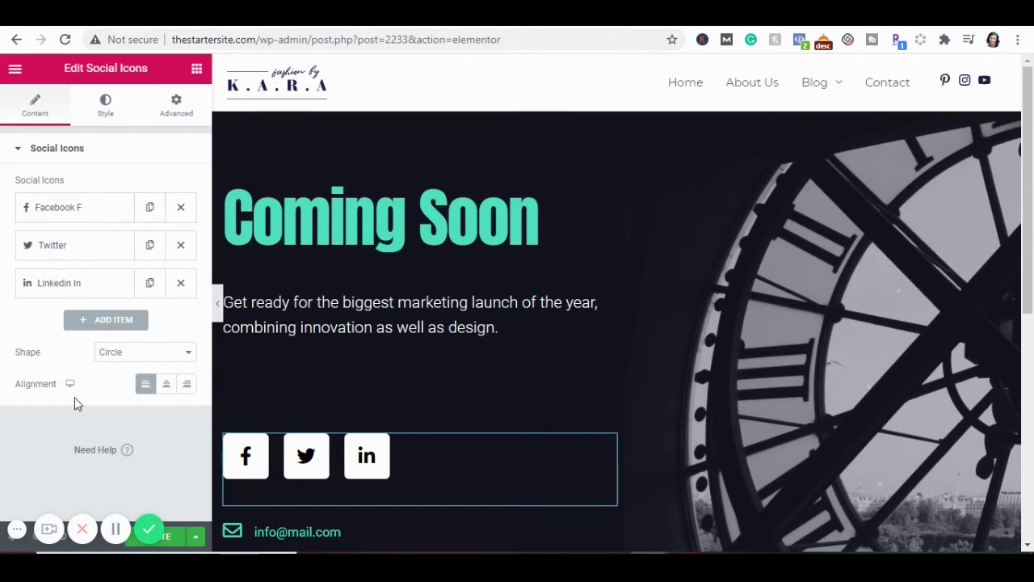
scroll(386, 408, "down", 2)
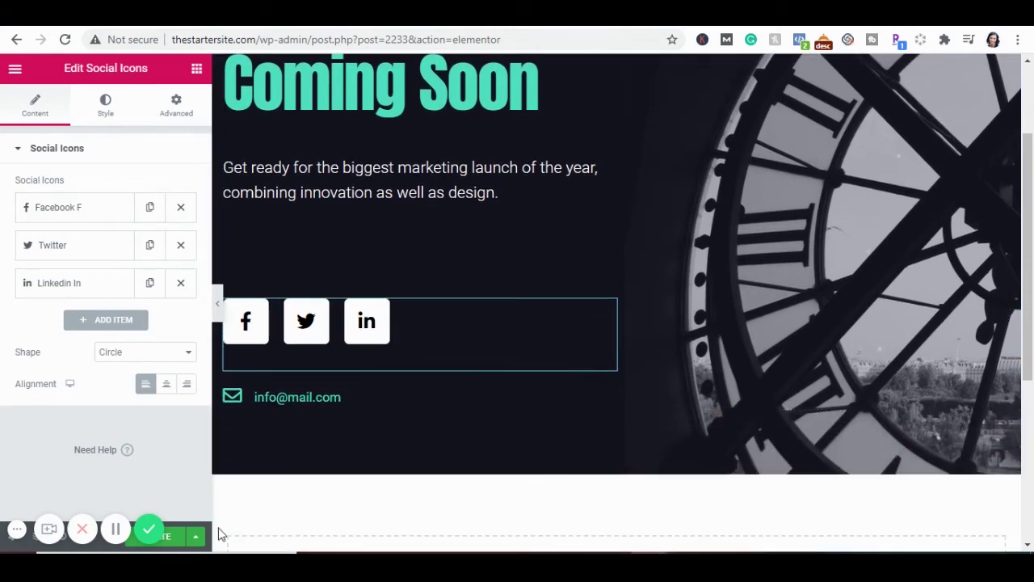
- Save the Coming Soon template and exit the Elementor editor to the dashboard
left_click(176, 538)
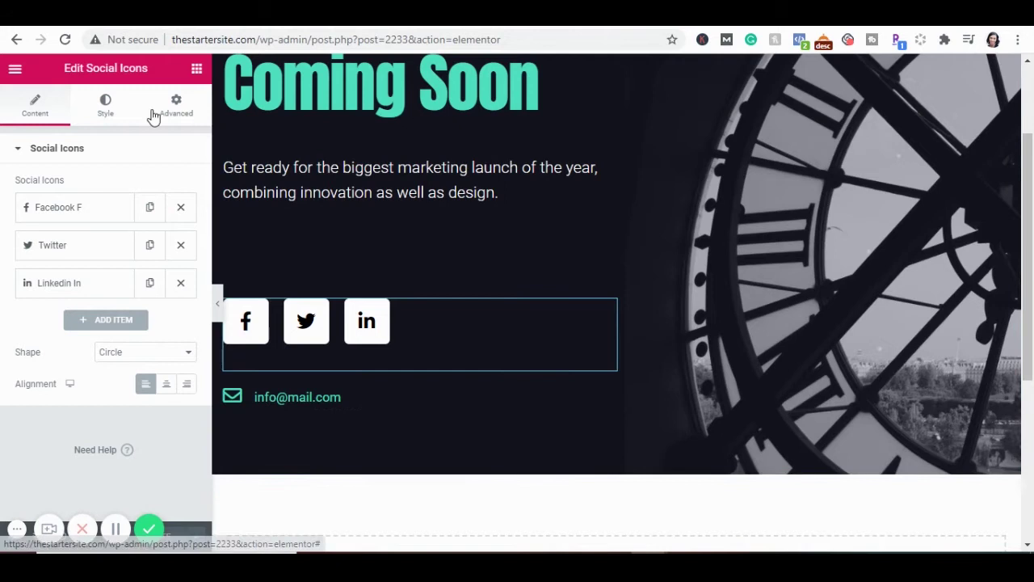
left_click(16, 72)
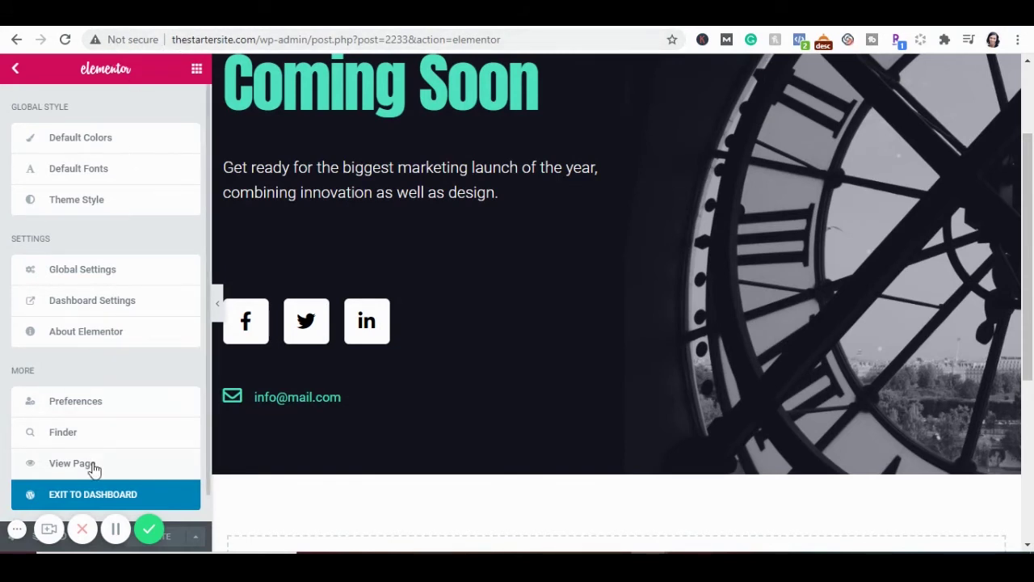
left_click(98, 493)
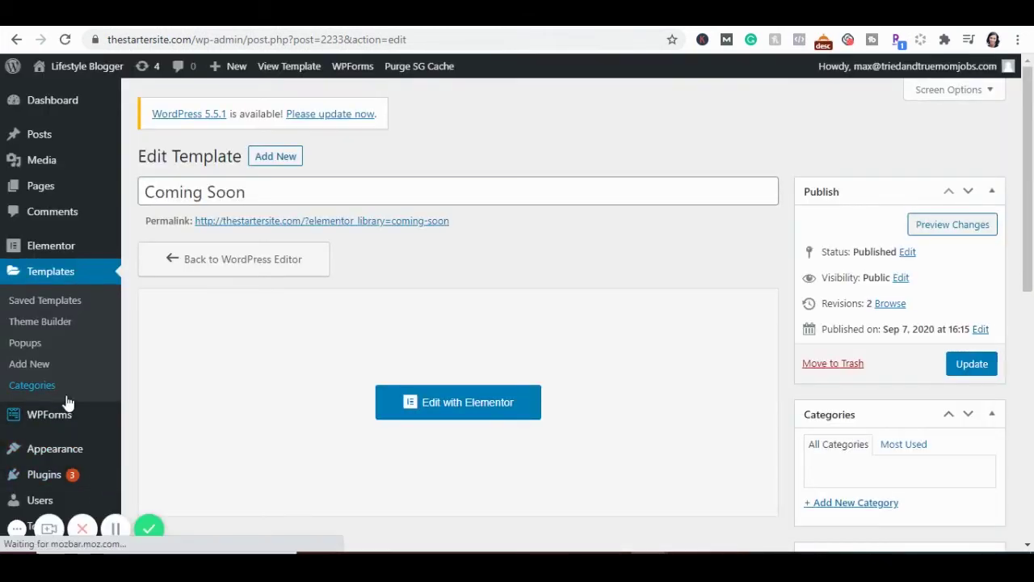
mouse_move(50, 246)
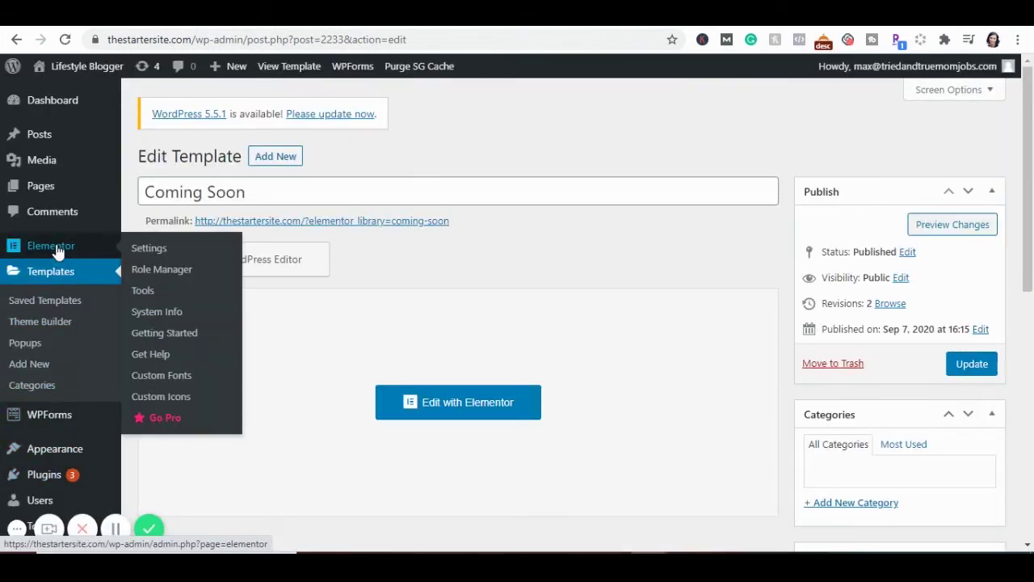
- Set Maintenance Mode to Coming Soon using the 'Coming Soon' template and save
left_click(176, 292)
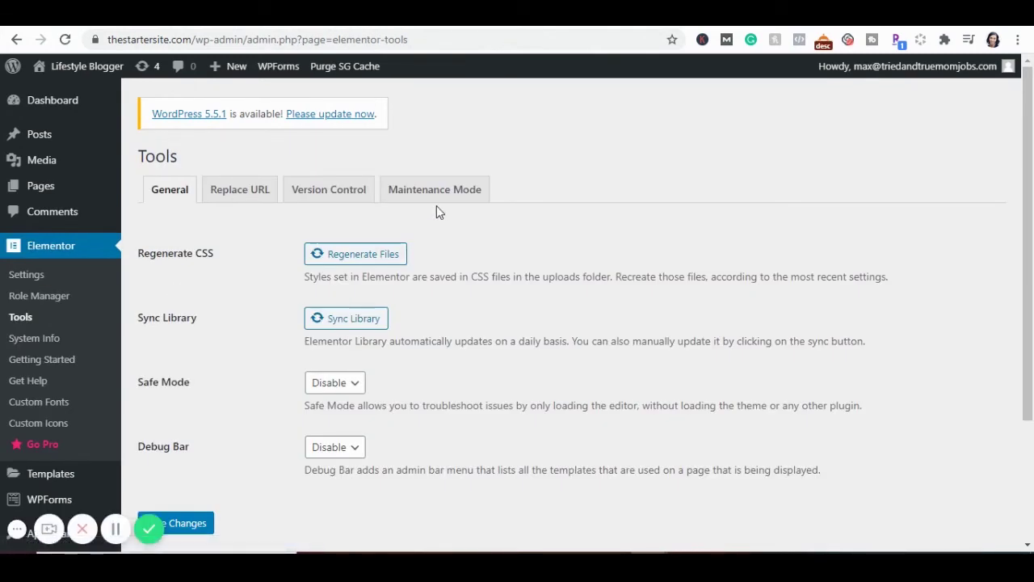
left_click(433, 194)
scroll(429, 202, "down", 1)
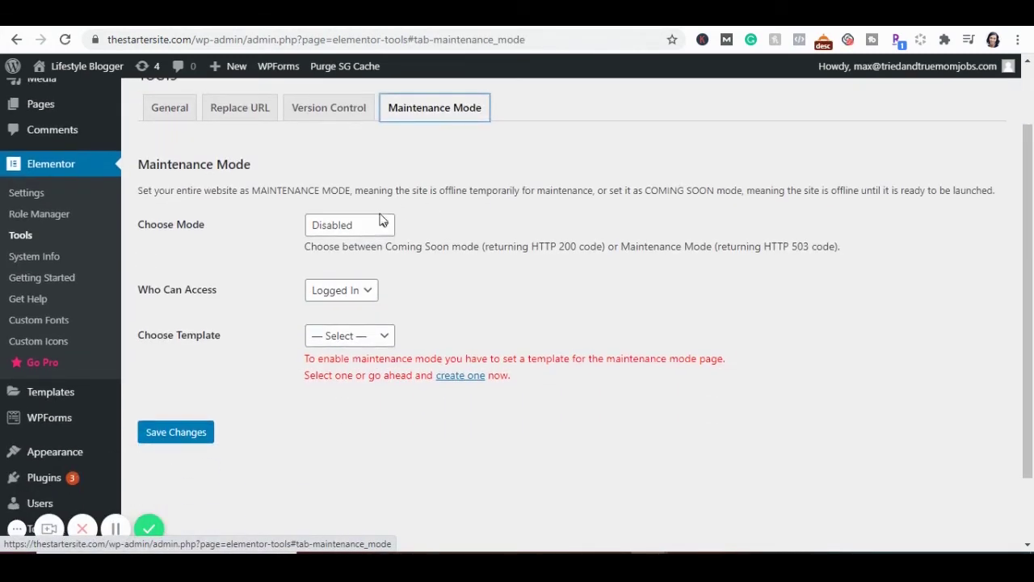
left_click(360, 226)
left_click(356, 259)
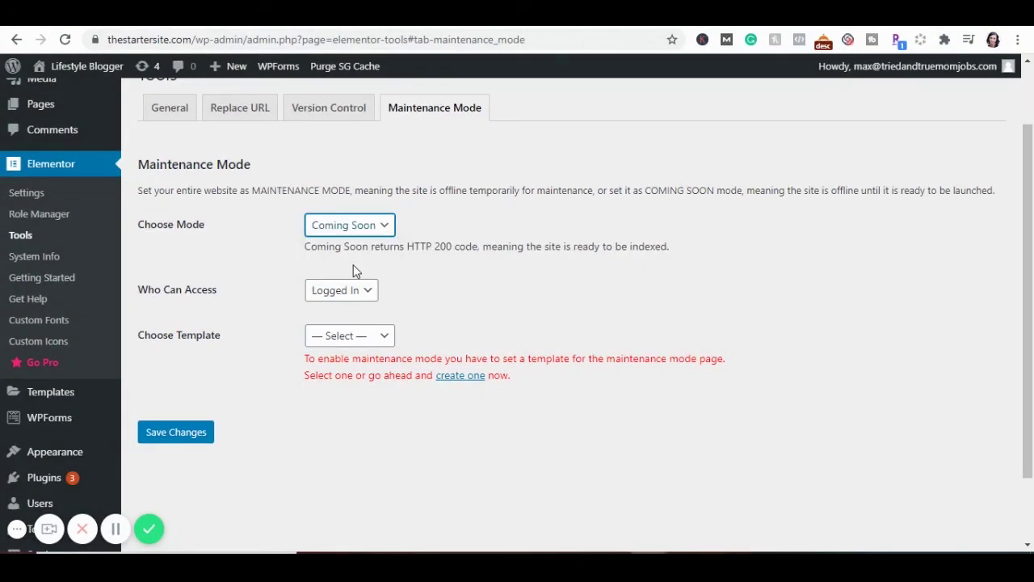
left_click(353, 338)
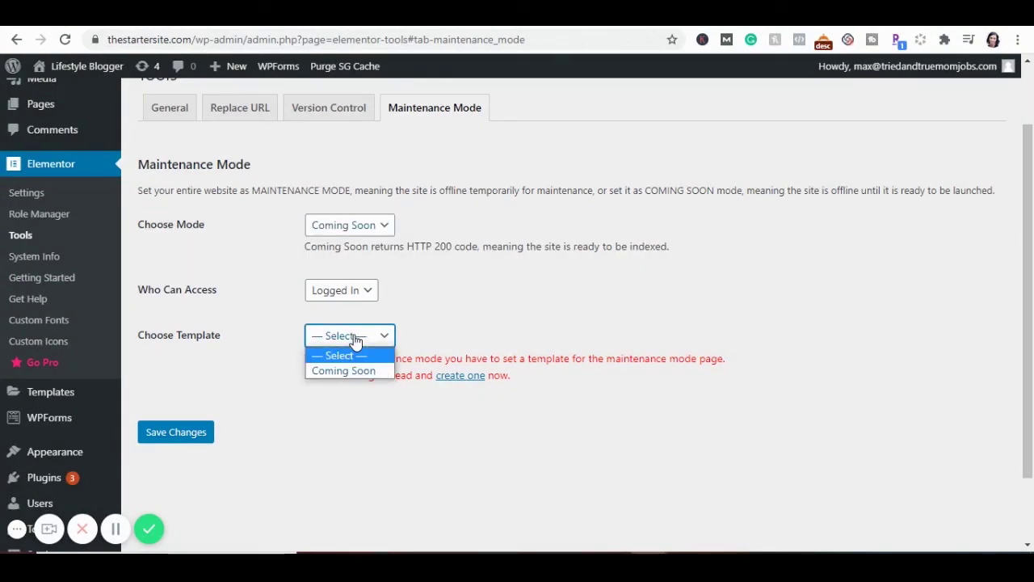
left_click(350, 370)
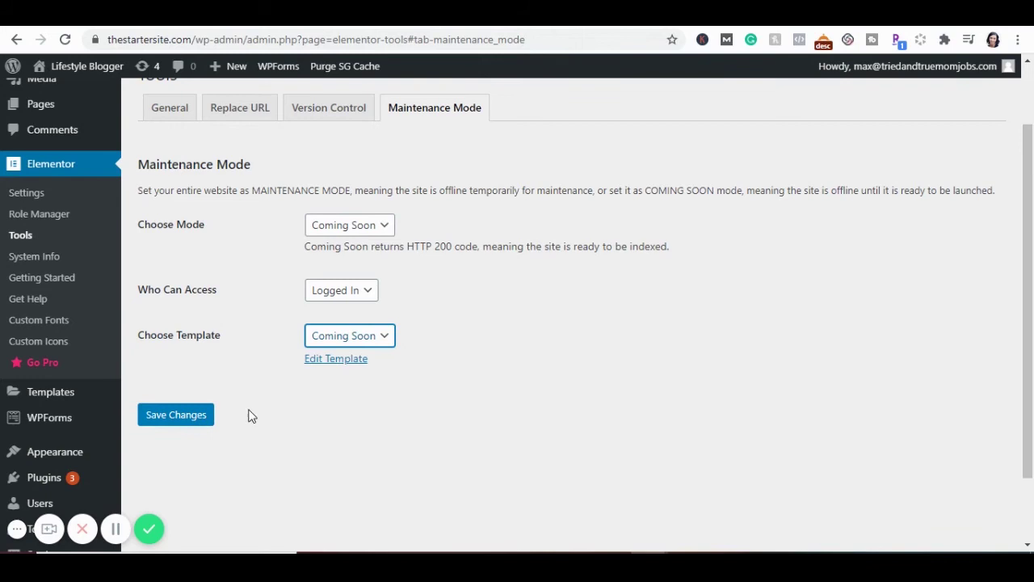
left_click(184, 418)
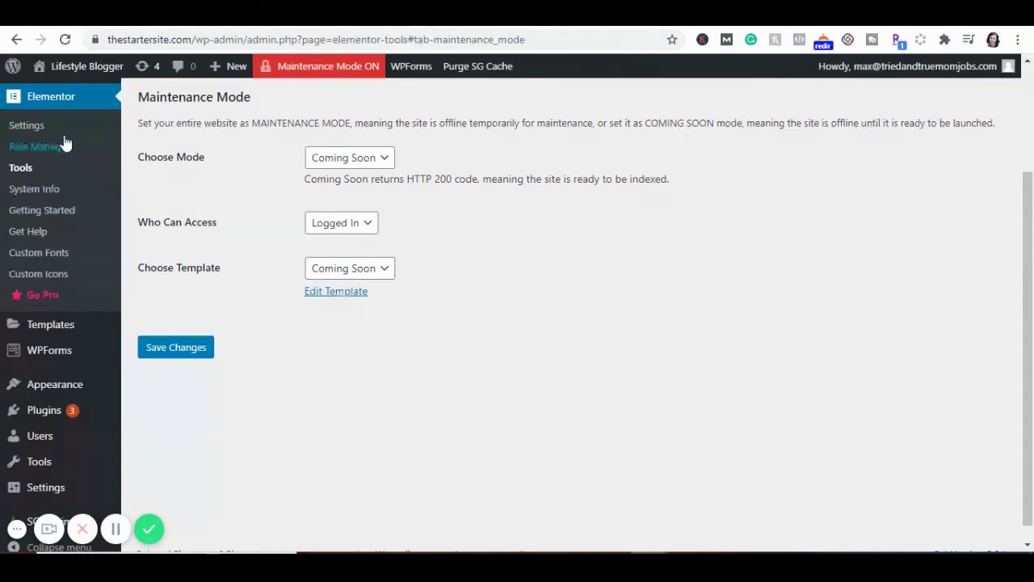
- Regenerate Elementor's CSS files and sync the template library
left_click(28, 171)
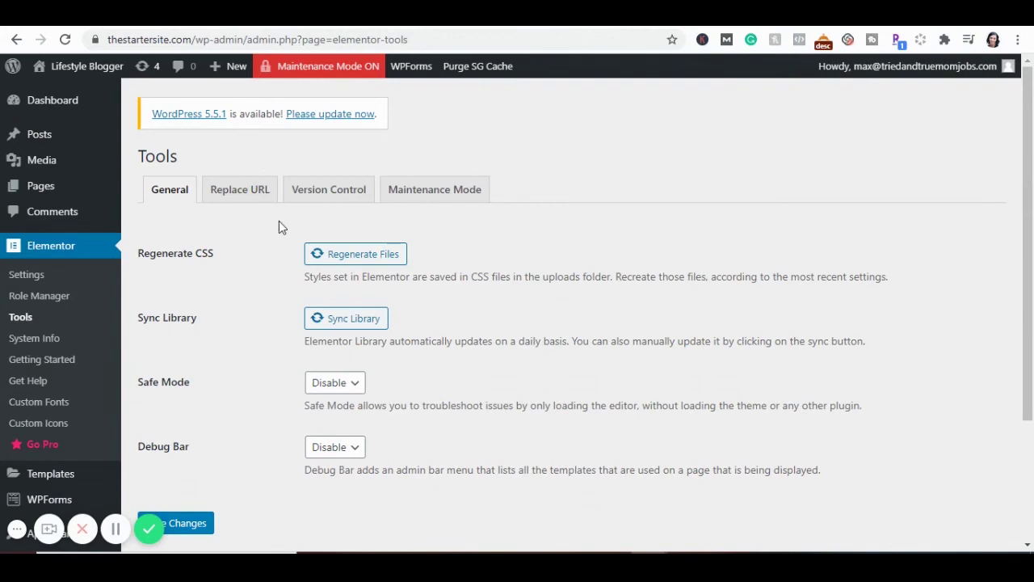
left_click(363, 264)
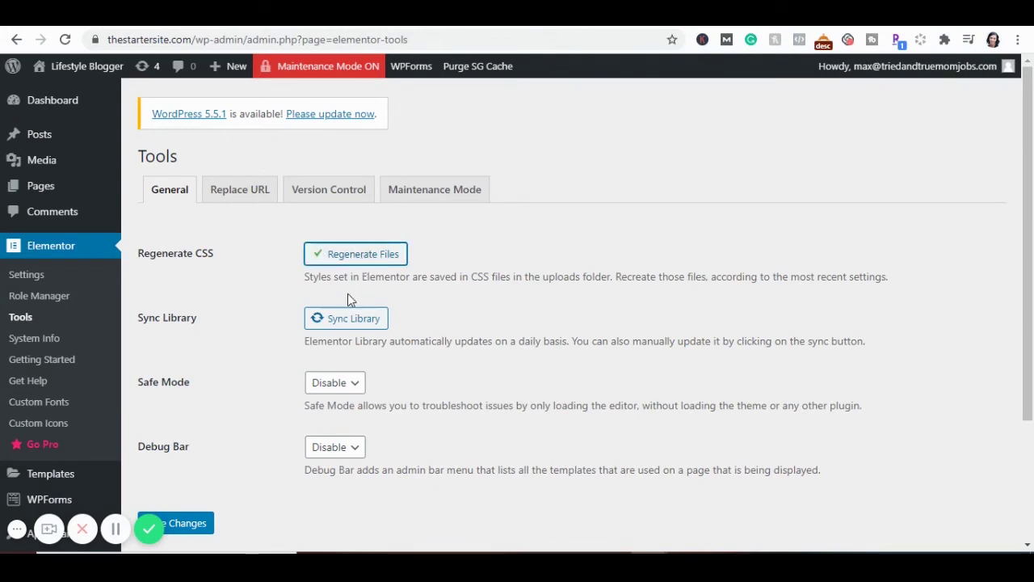
left_click(340, 321)
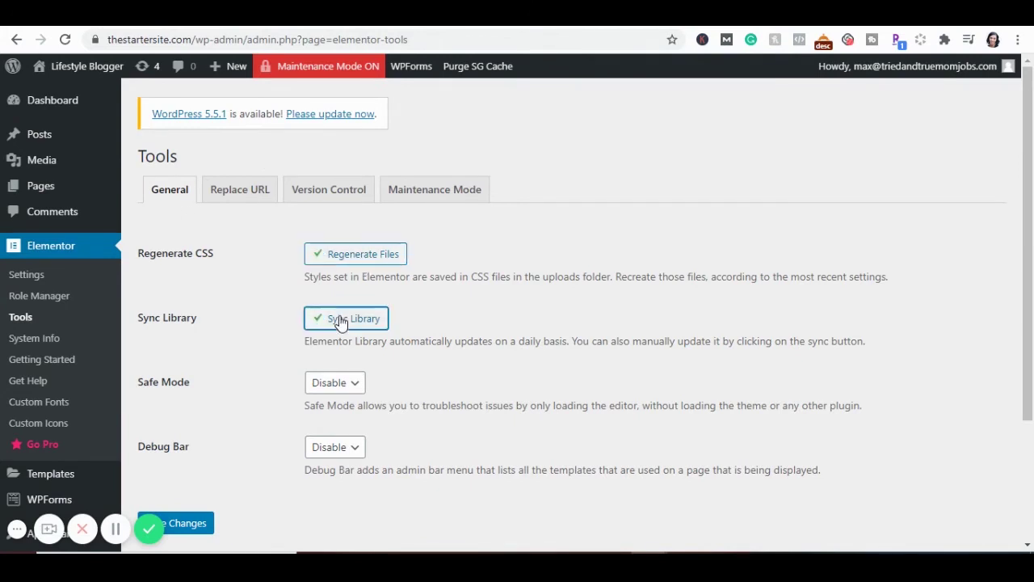
left_click(246, 200)
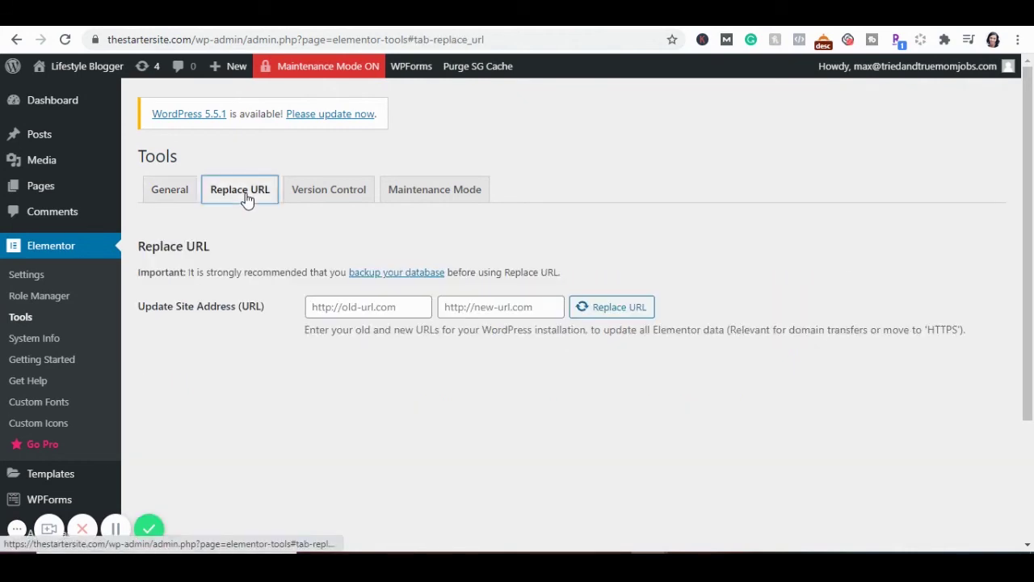
left_click(338, 301)
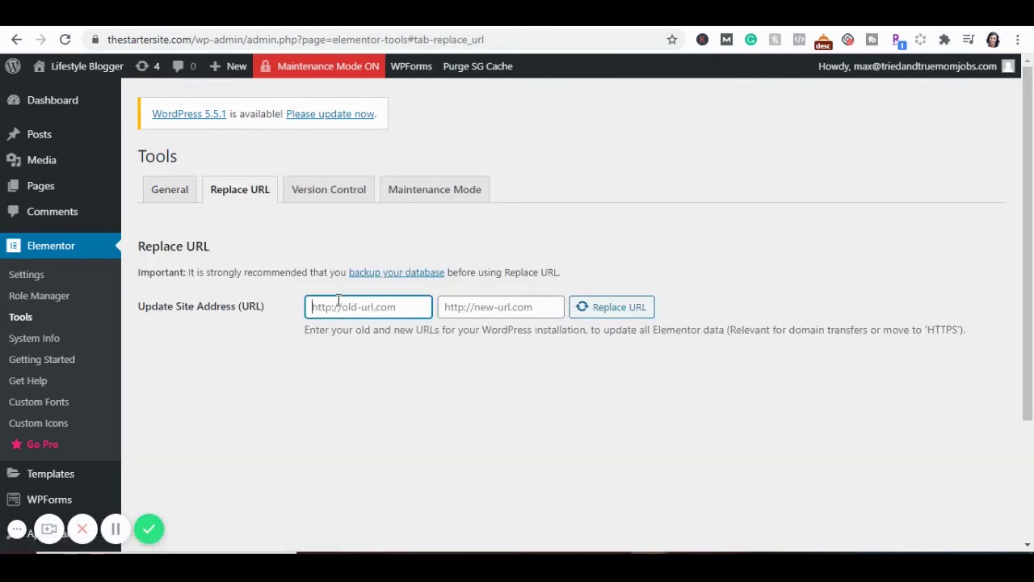
type("http")
type(":")
type("//")
type("thestarte")
type("rsite.co")
type("m")
key("Tab")
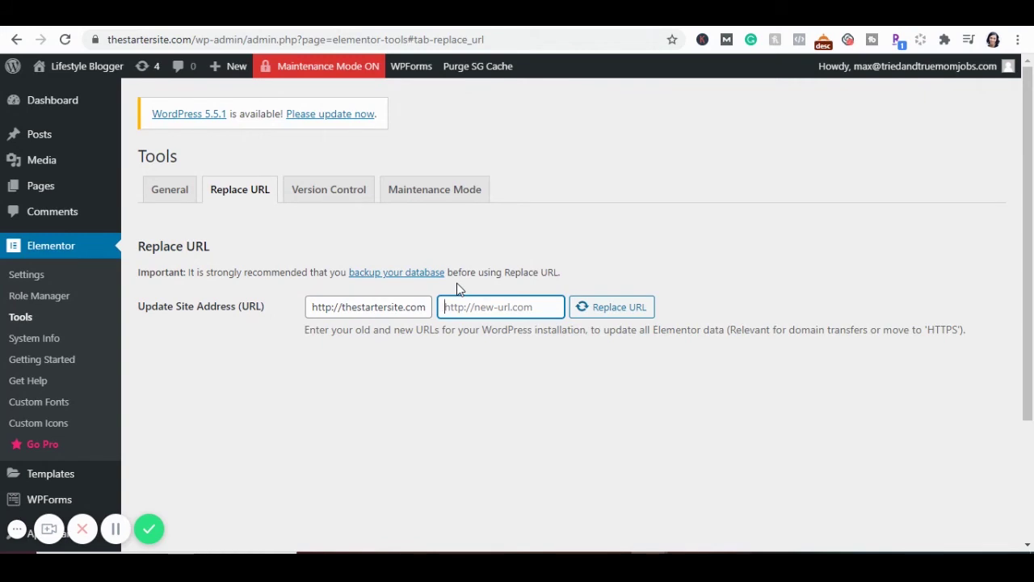
type("h")
type("hest")
type("ersite.")
type("com")
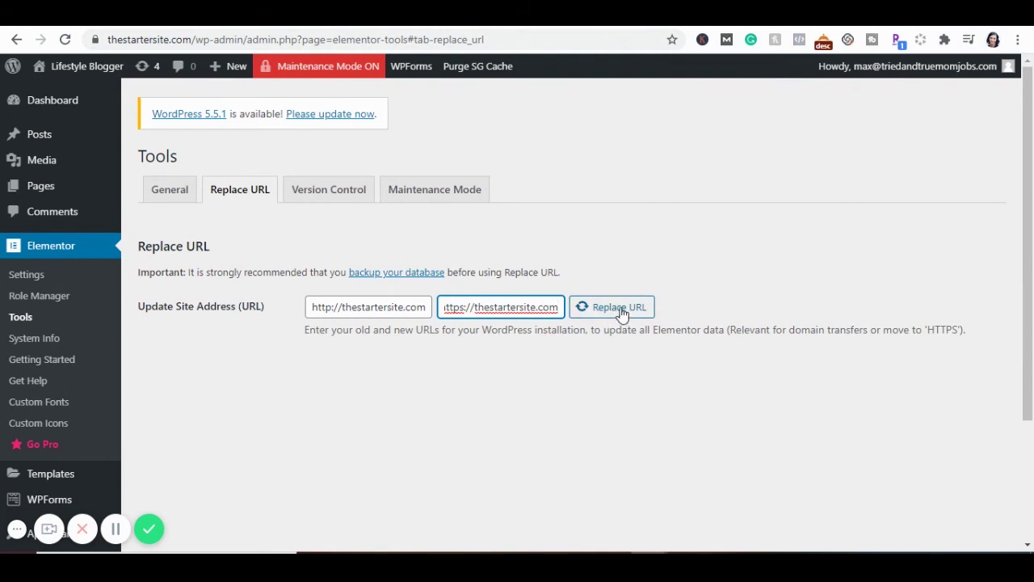
left_click(620, 314)
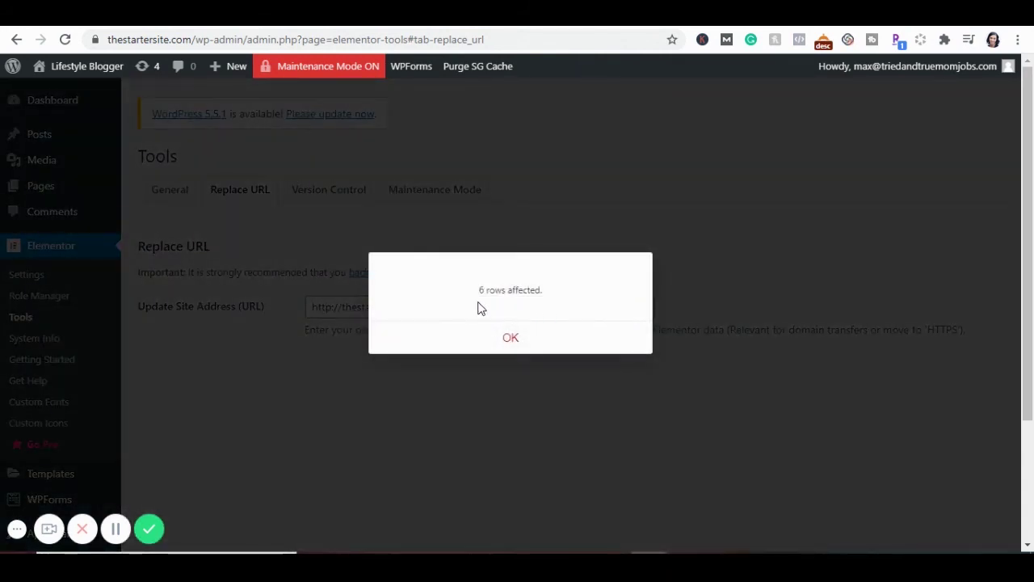
left_click(510, 339)
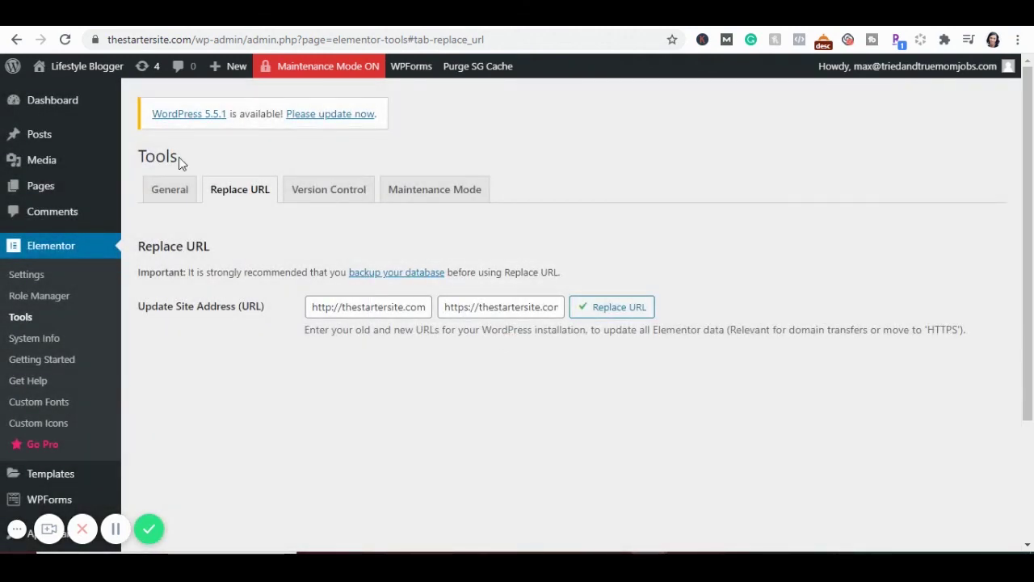
mouse_move(80, 66)
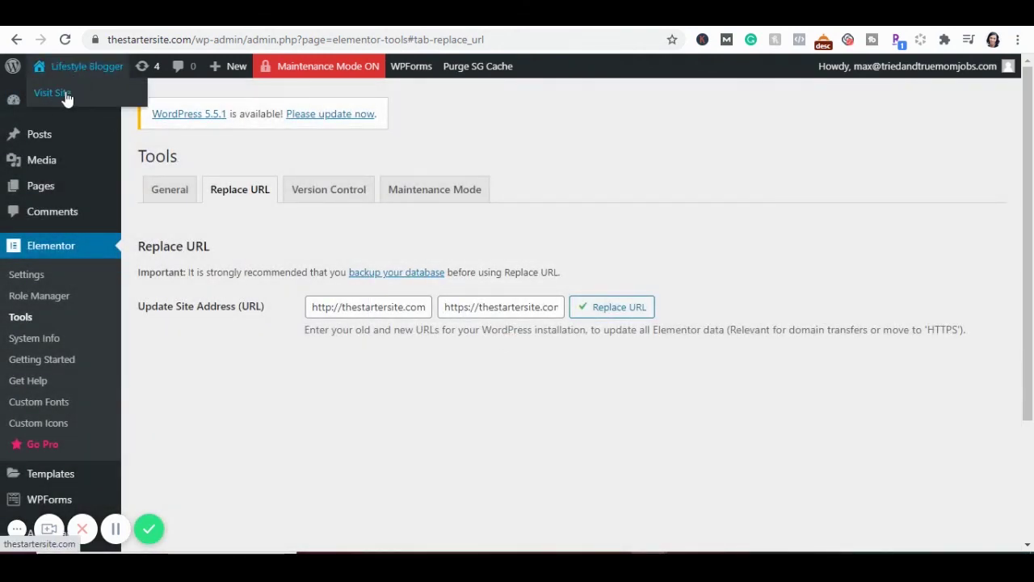
- Visit the live homepage from the admin bar, then bring up Chrome's menu
left_click(66, 94)
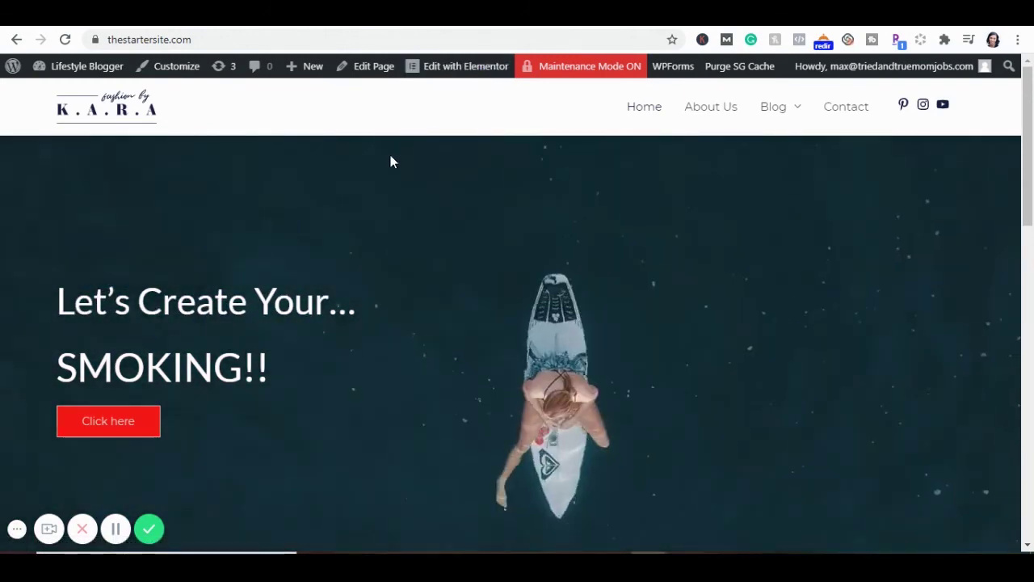
left_click(1019, 41)
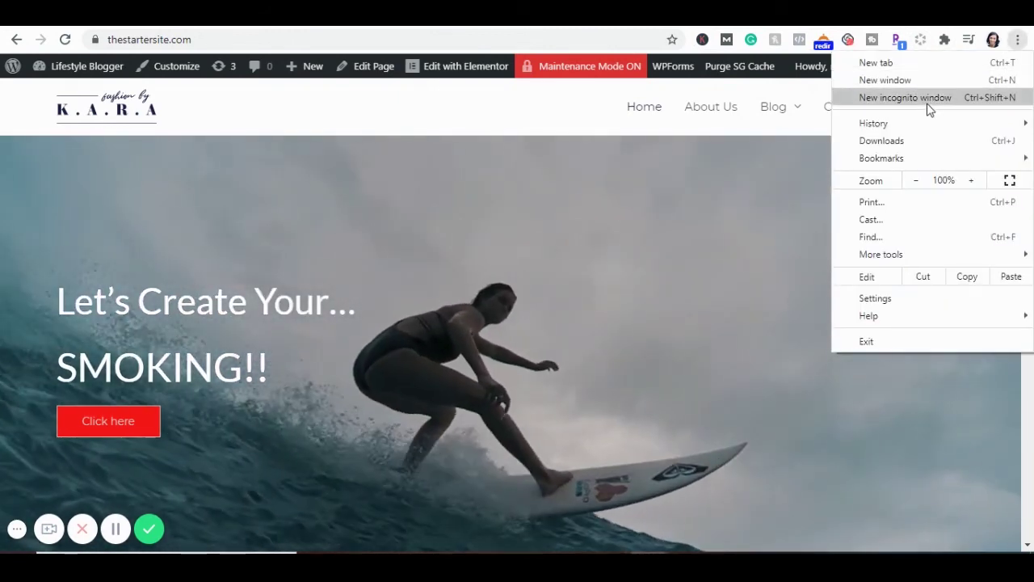
- Load thestartersite.com in a new incognito window to view the visitor Coming Soon page
left_click(929, 98)
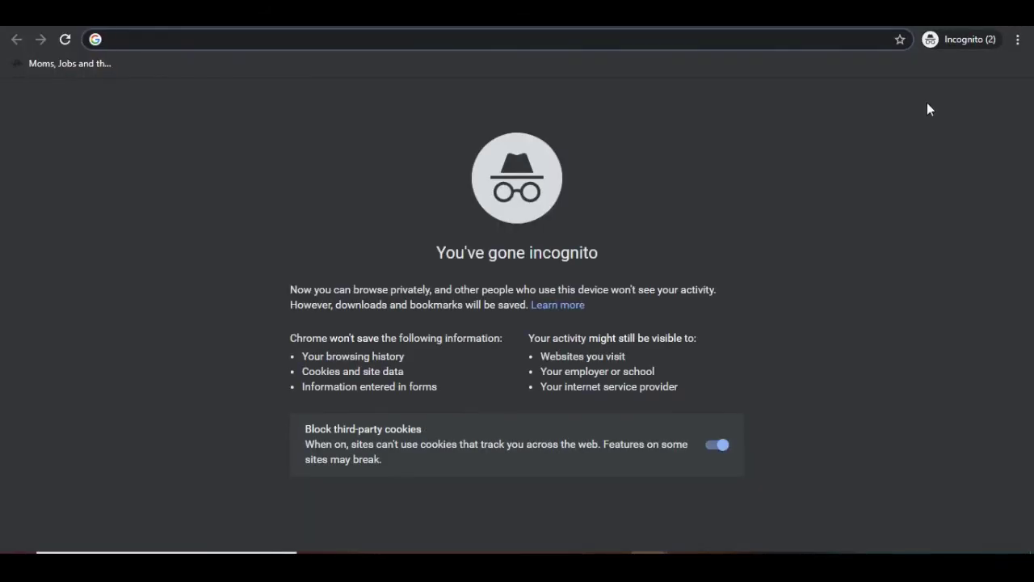
type("thest")
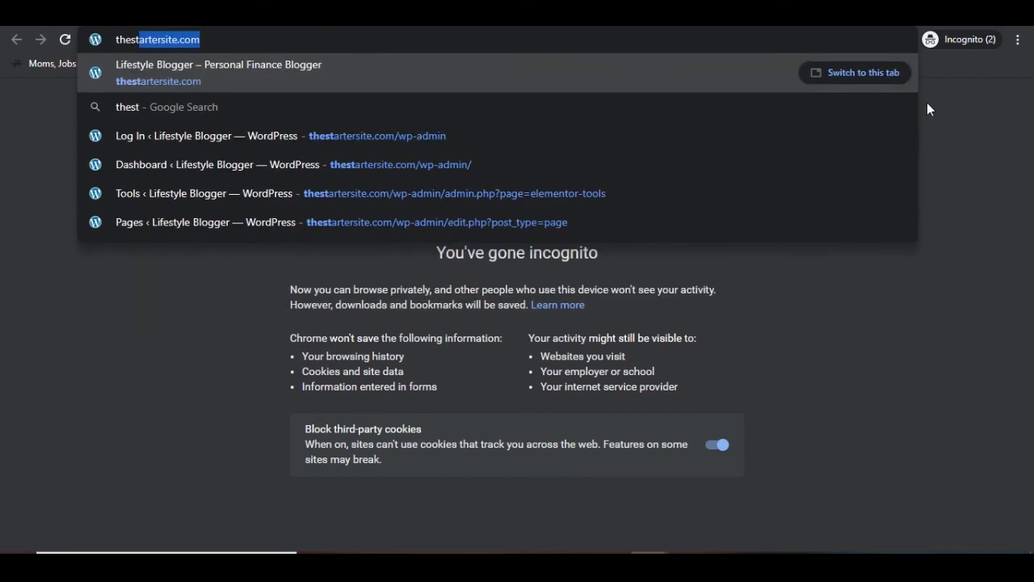
type("arter")
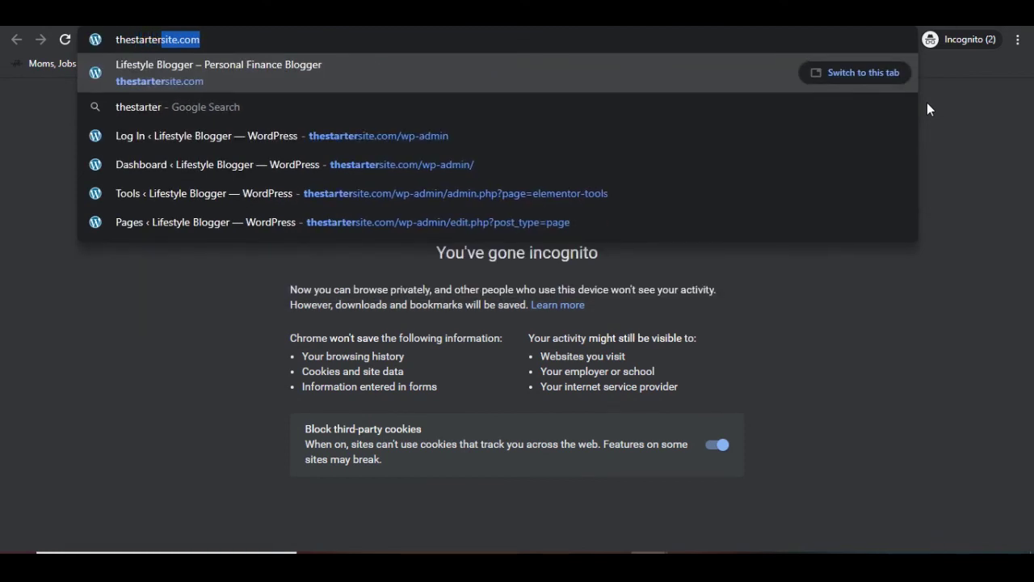
type("s")
key("Return")
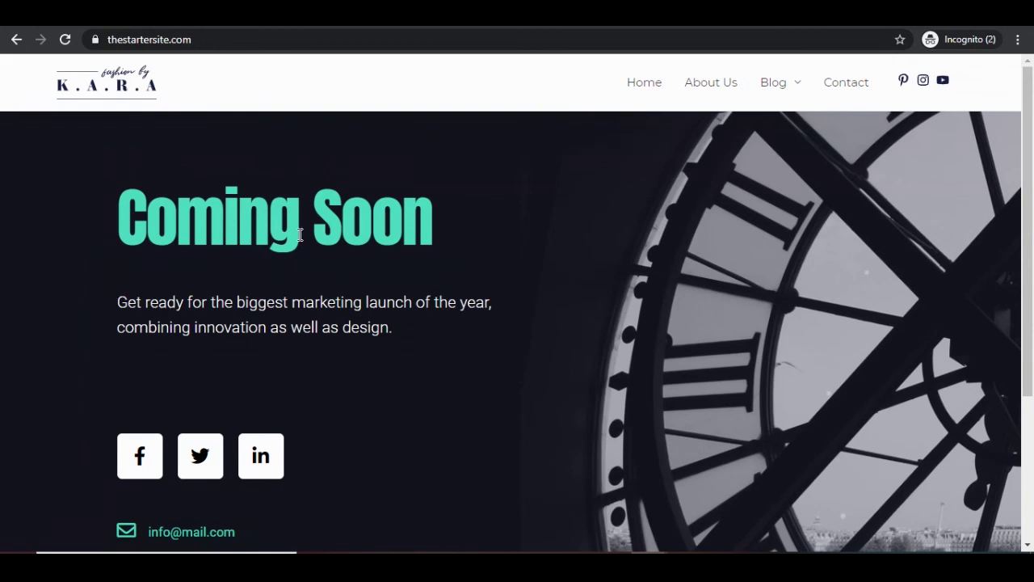